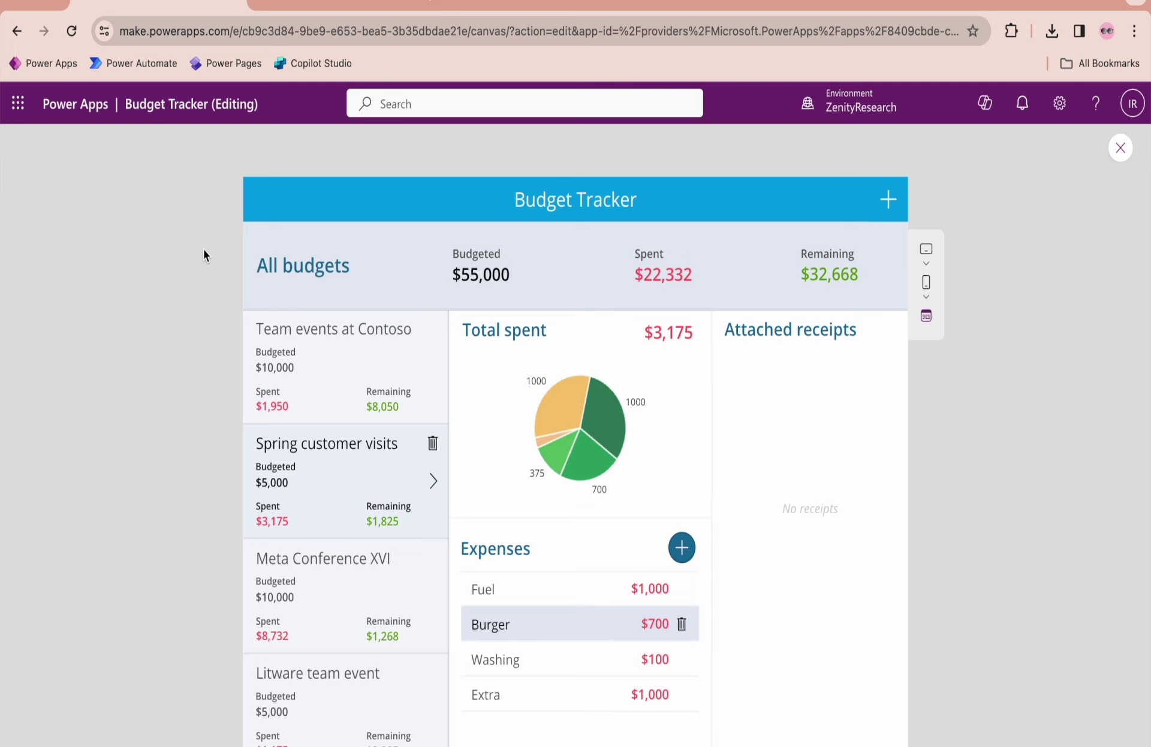
Browse AppSource and PCF Gallery for code components, and open the Dataset To Excel component's GitHub repository
key("ctrl+Right")
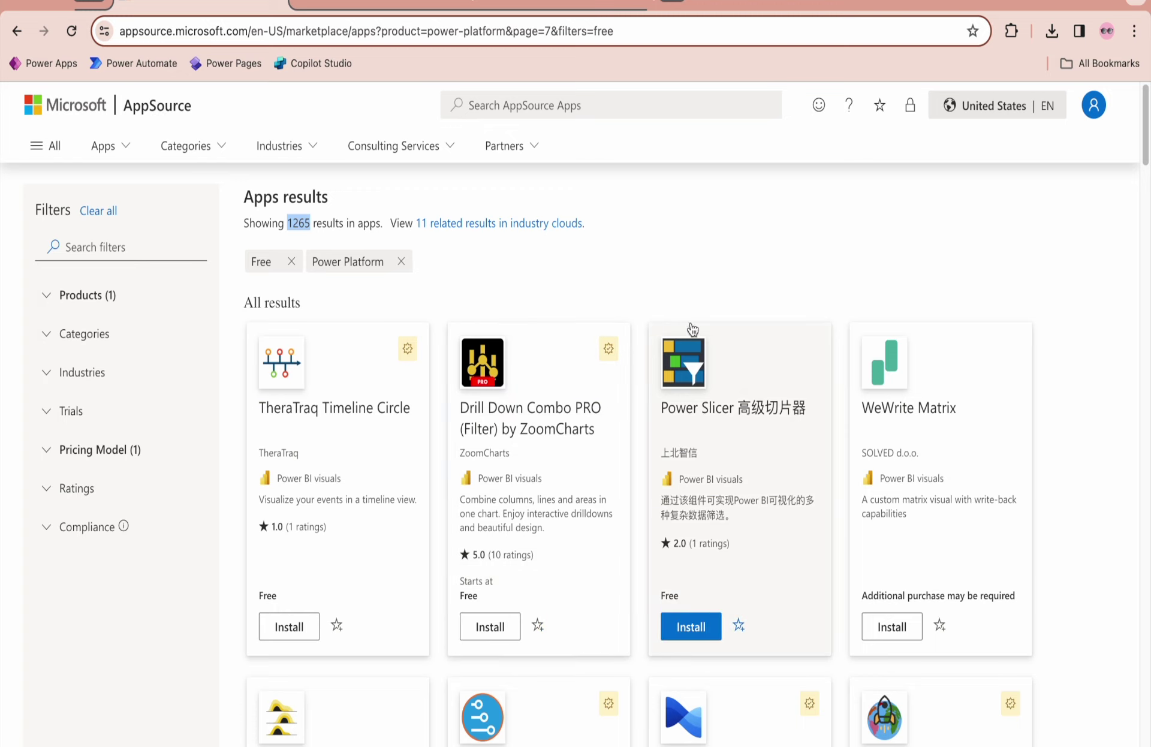
left_click(337, 4)
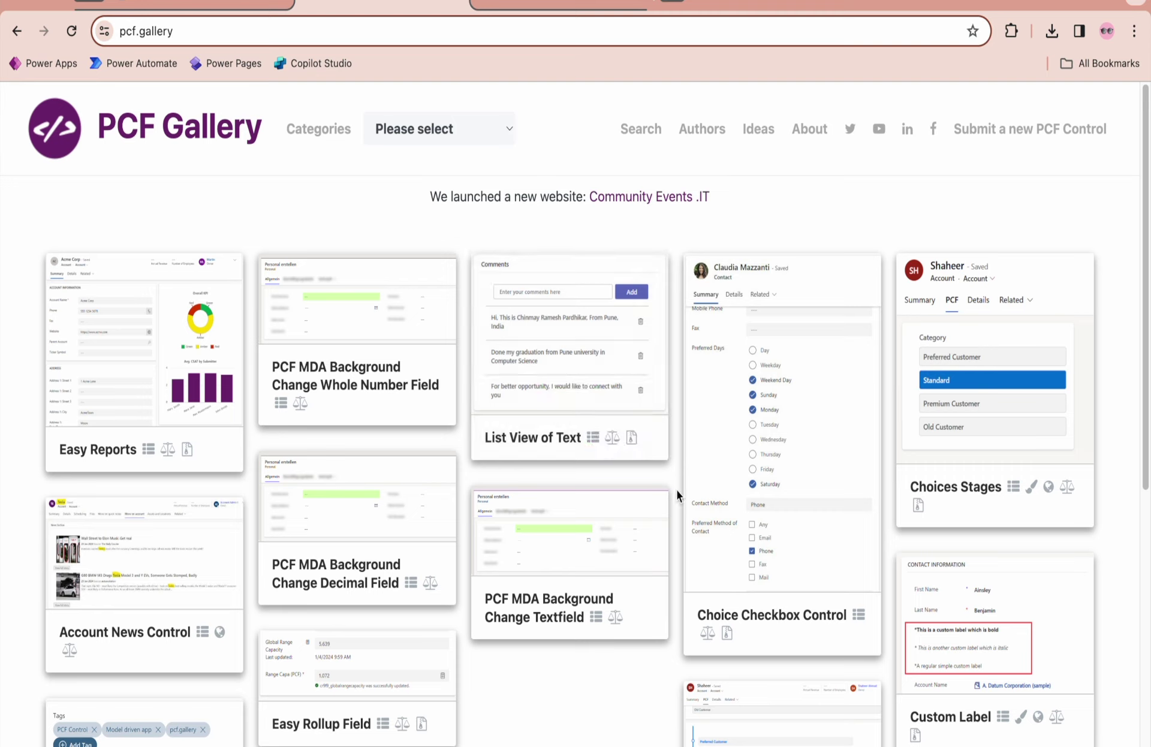
left_click(511, 3)
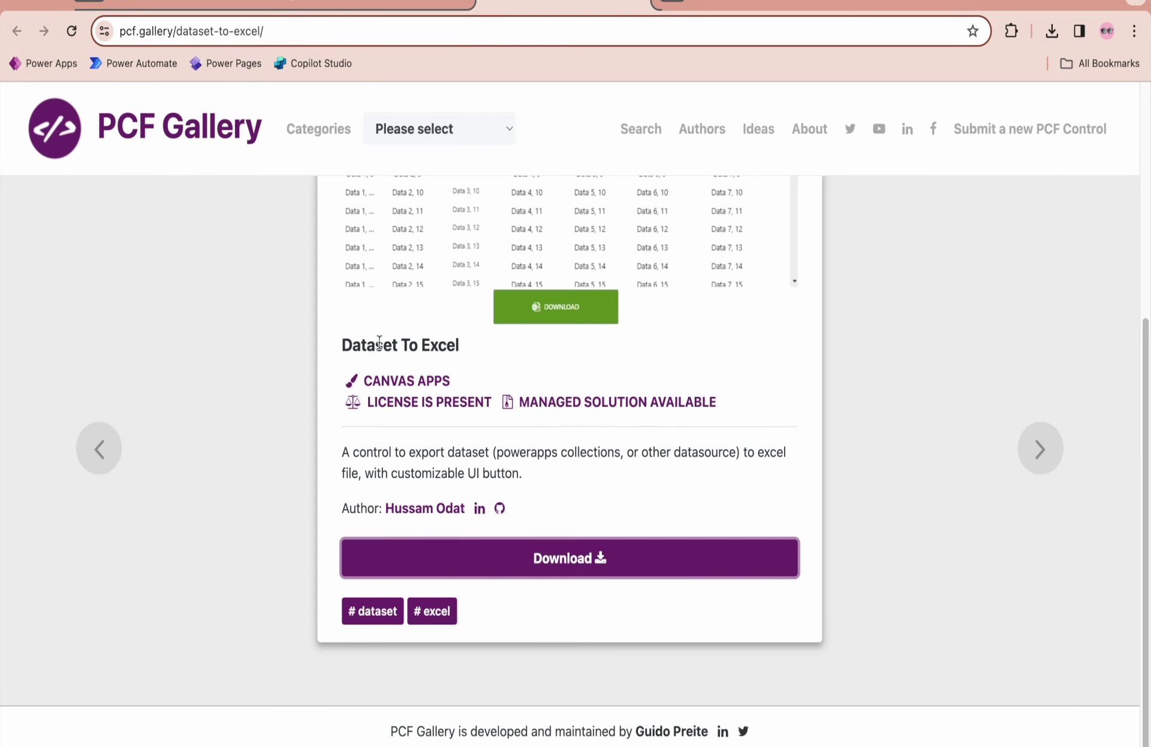
scroll(420, 356, "up", 5)
scroll(438, 362, "down", 5)
left_click(573, 567)
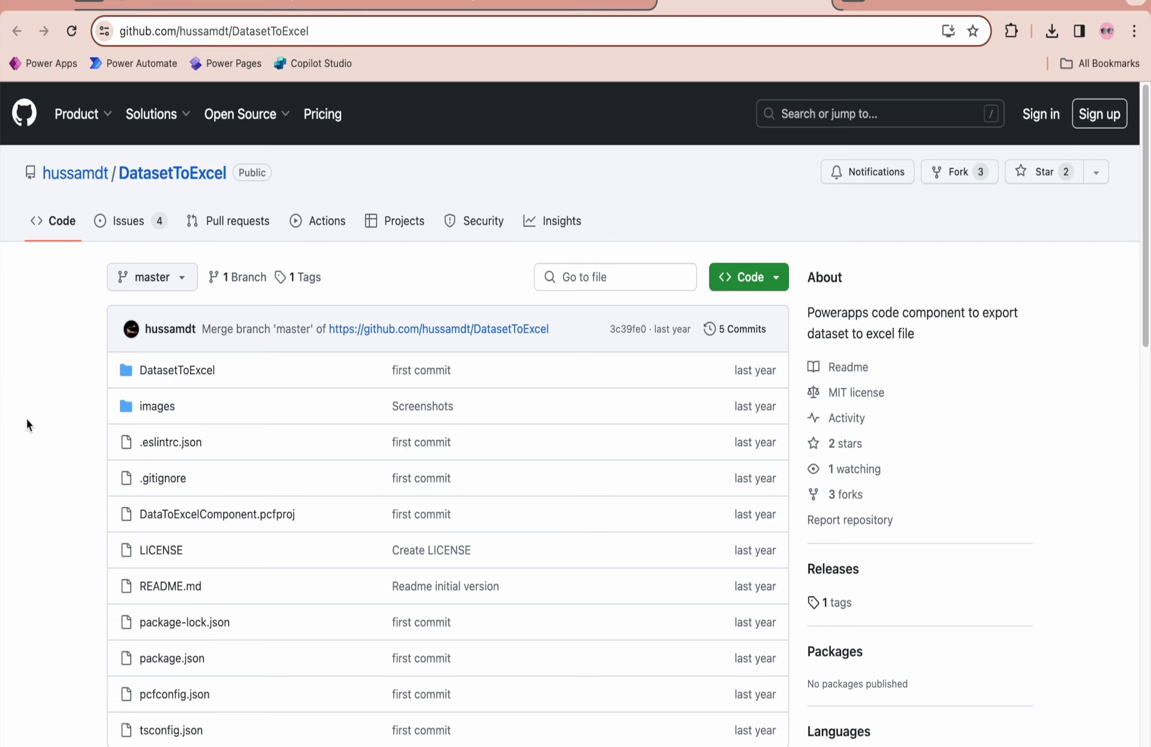
Download DataSetToExcel_managed.zip from the assets of the repository's PowerappsDatasetToExcel release
scroll(75, 380, "down", 7)
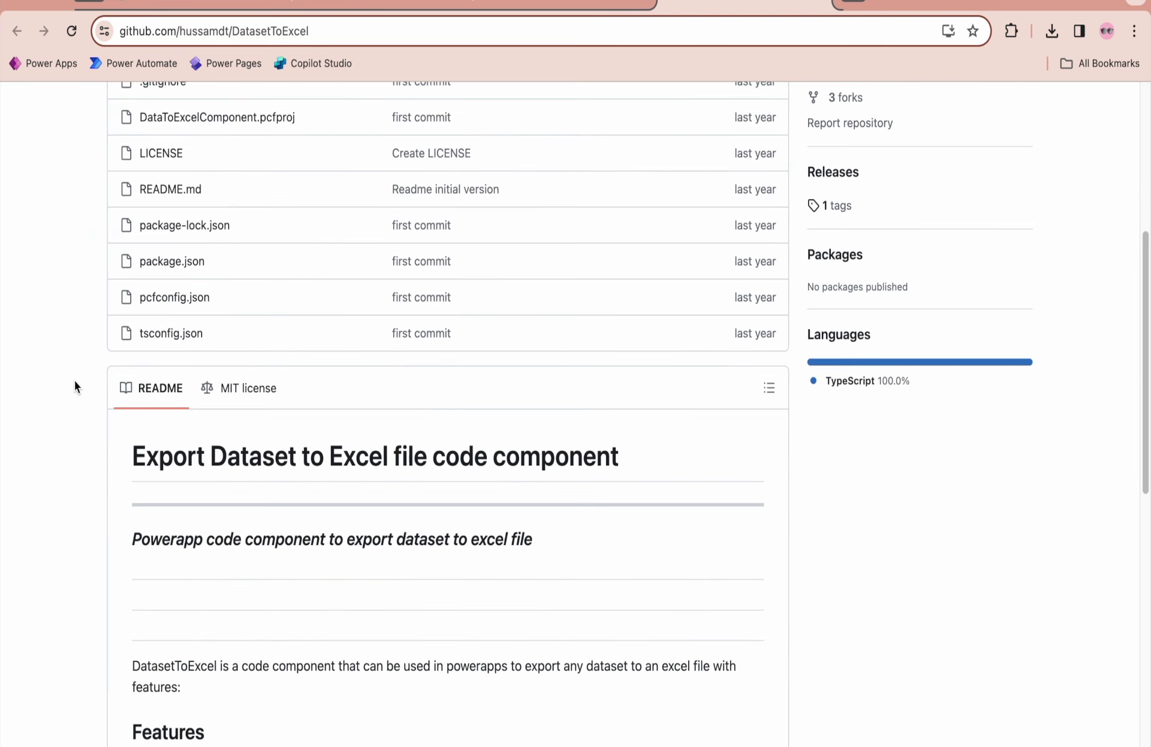
scroll(32, 444, "up", 7)
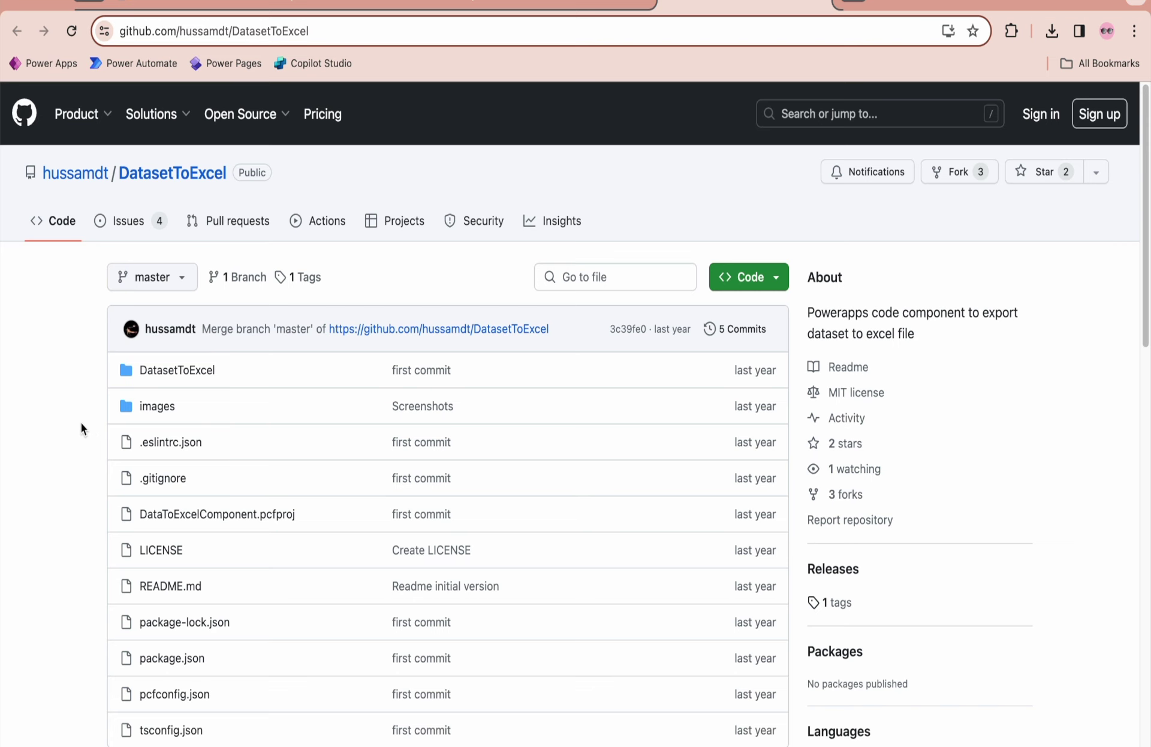
scroll(81, 423, "down", 2)
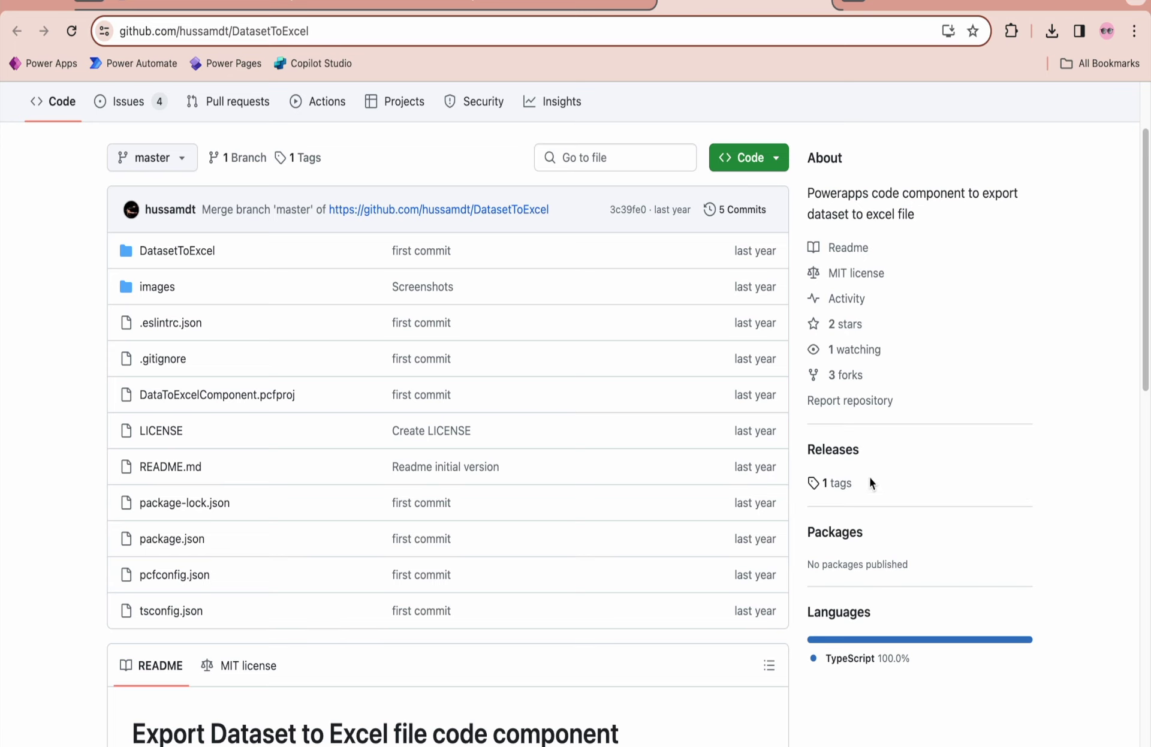
left_click(832, 485)
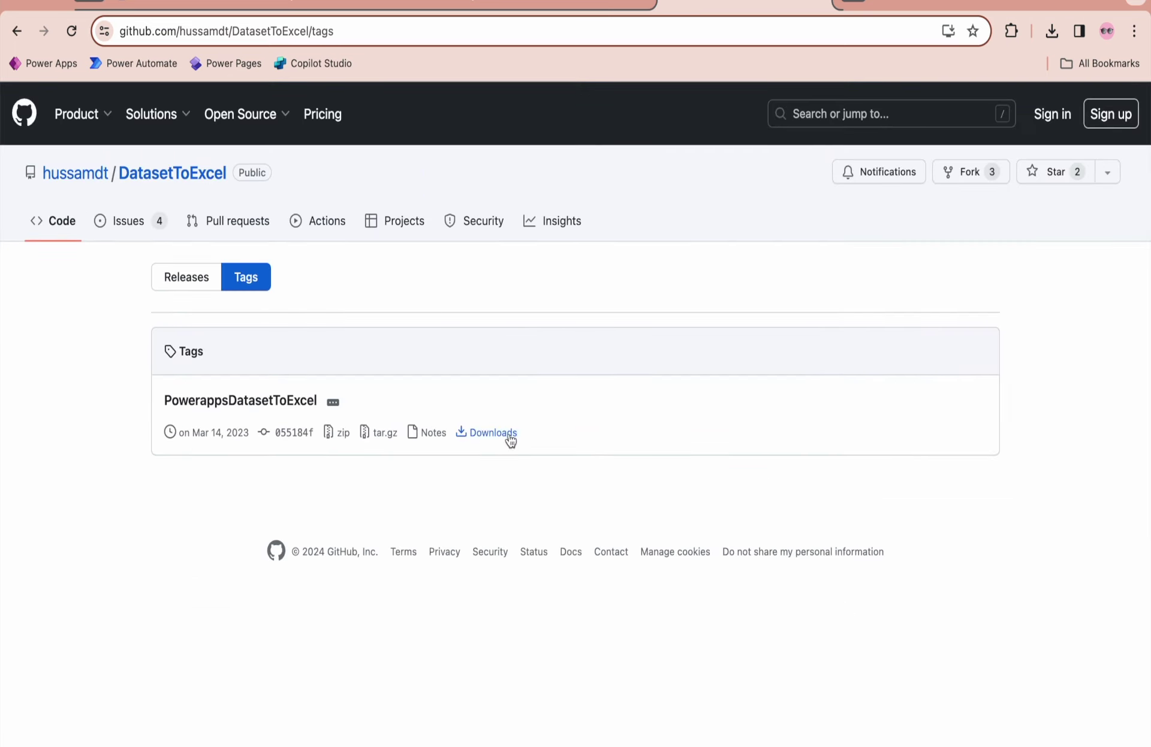
left_click(210, 400)
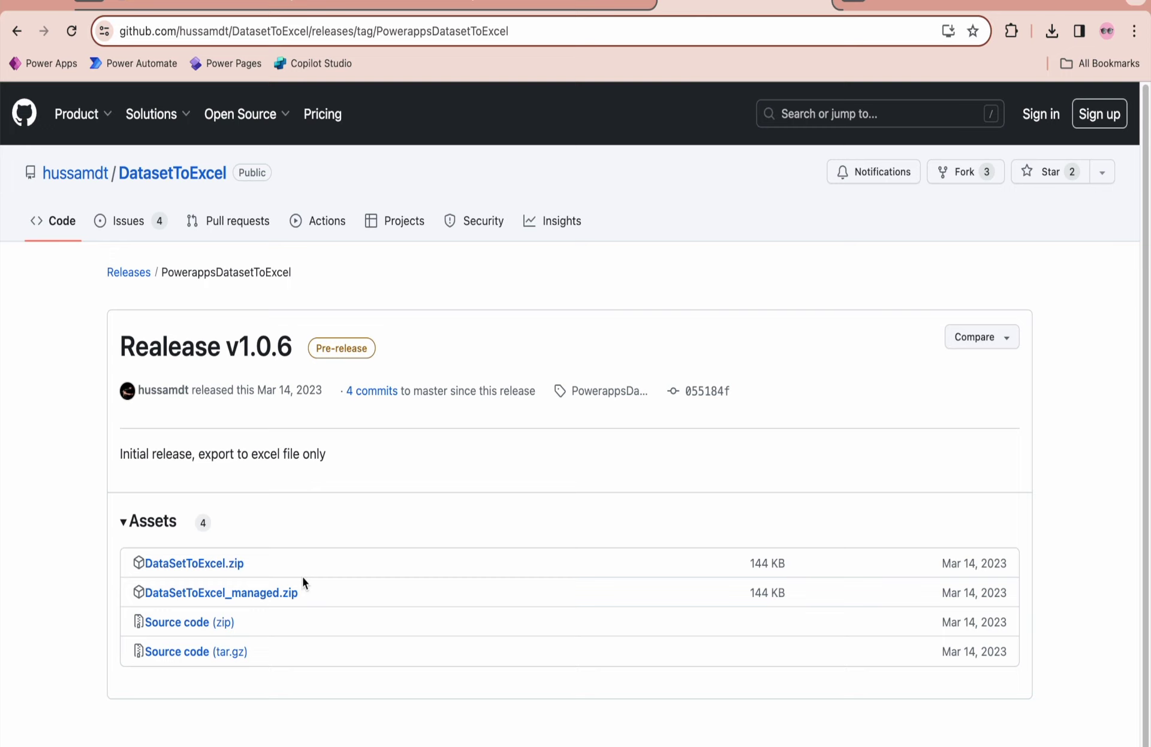
left_click(178, 598)
mouse_move(688, 400)
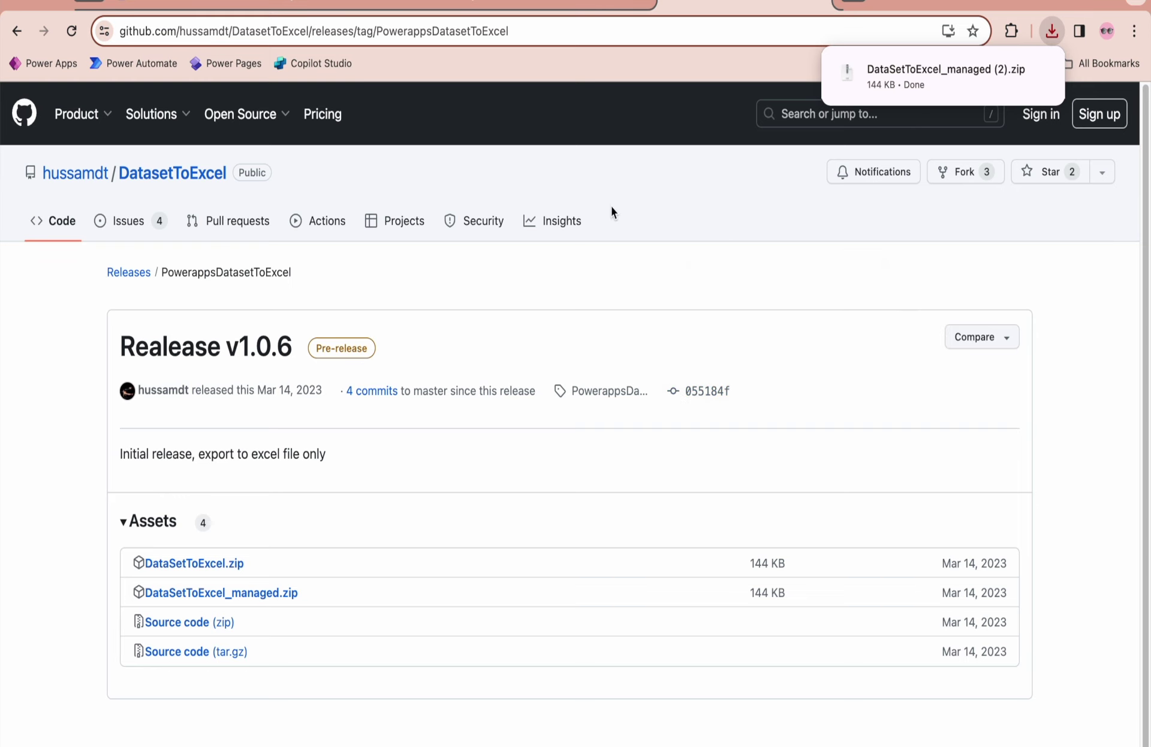
Switch to the Dynamics 365 solutions list and load DataSetToExcel_managed.zip from Downloads as the solution package for import
key("ctrl+Left")
left_click(343, 3)
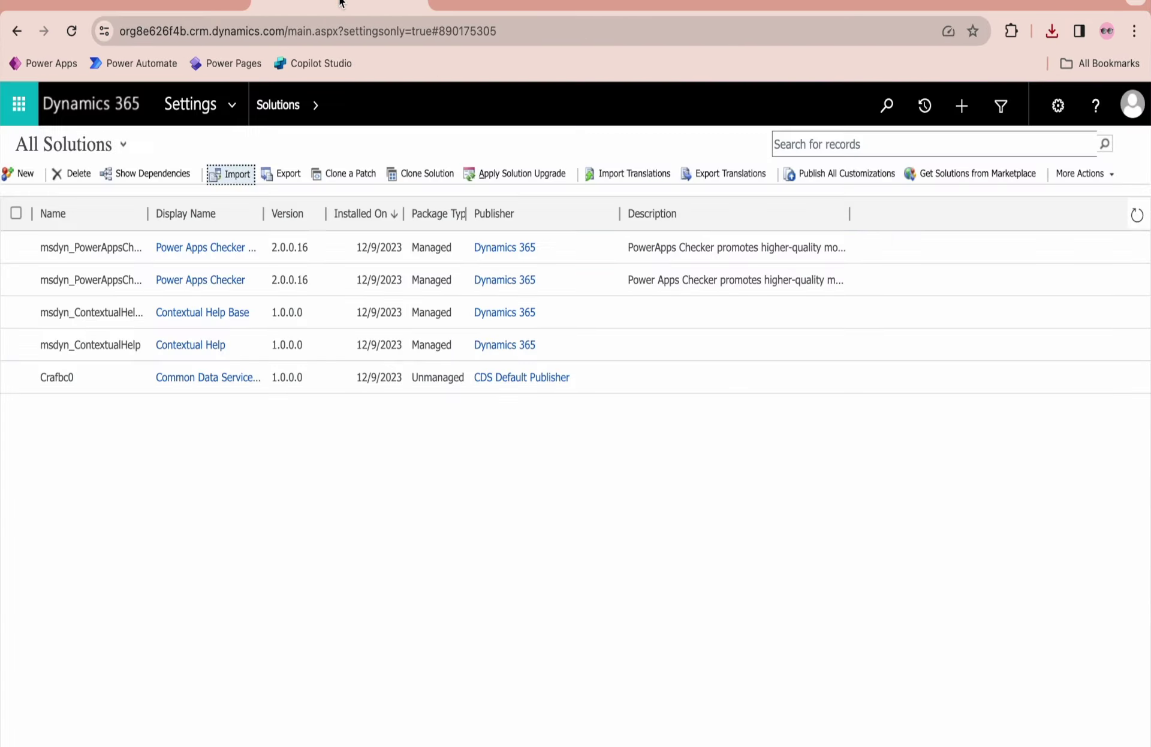
left_click(228, 174)
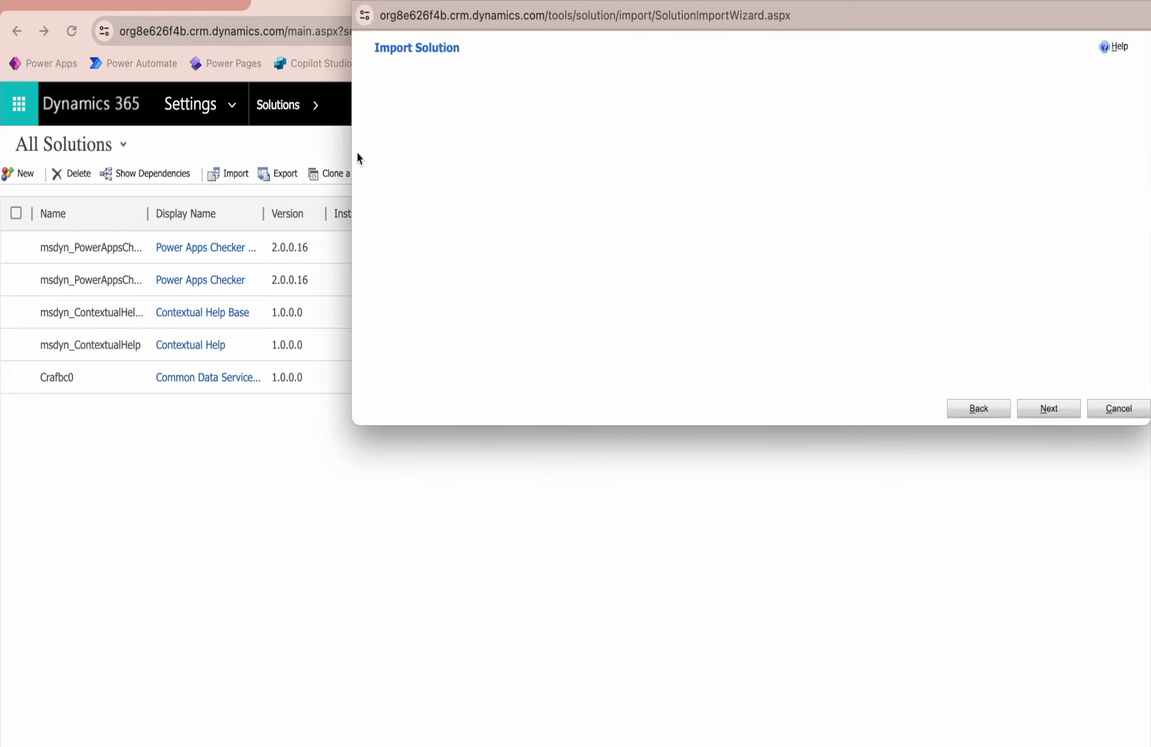
left_click(450, 101)
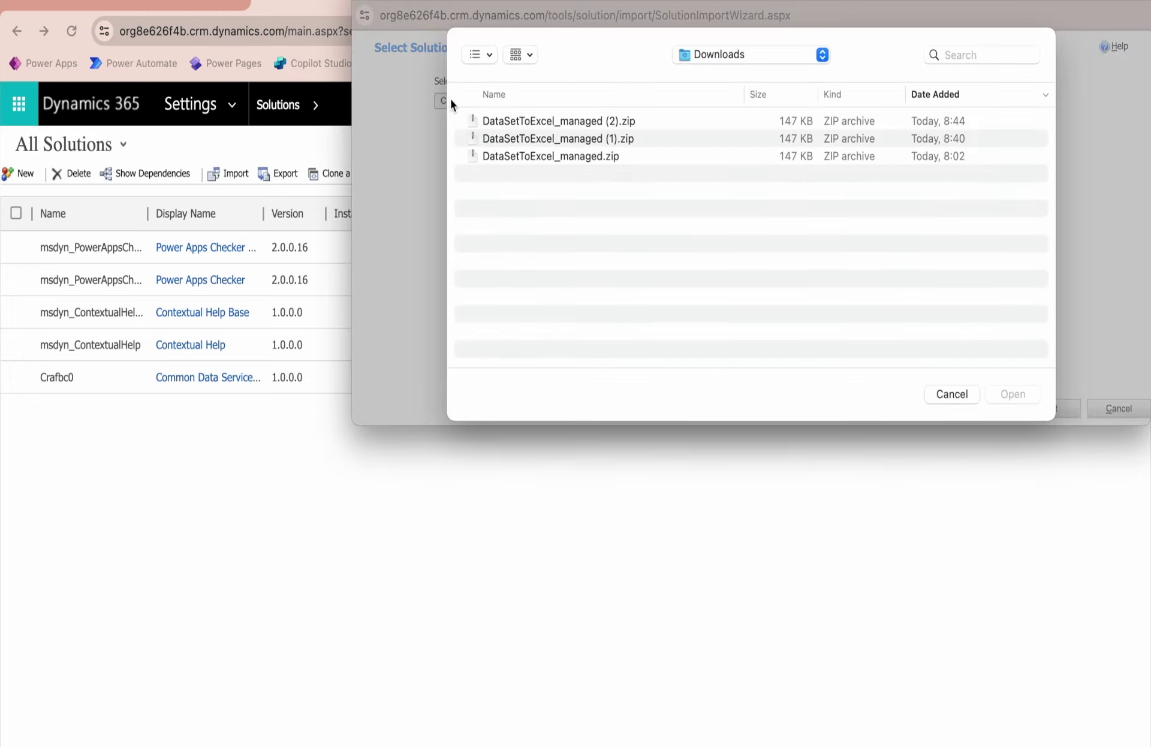
left_click(555, 157)
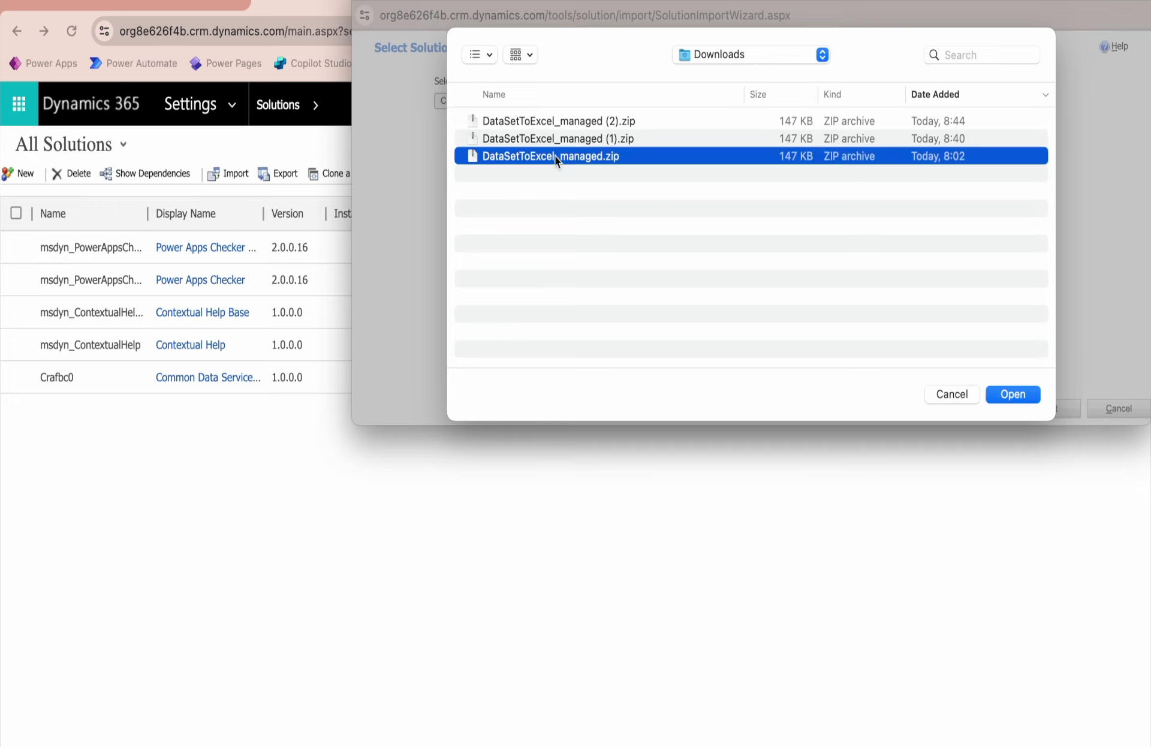
left_click(1023, 396)
left_click(1050, 411)
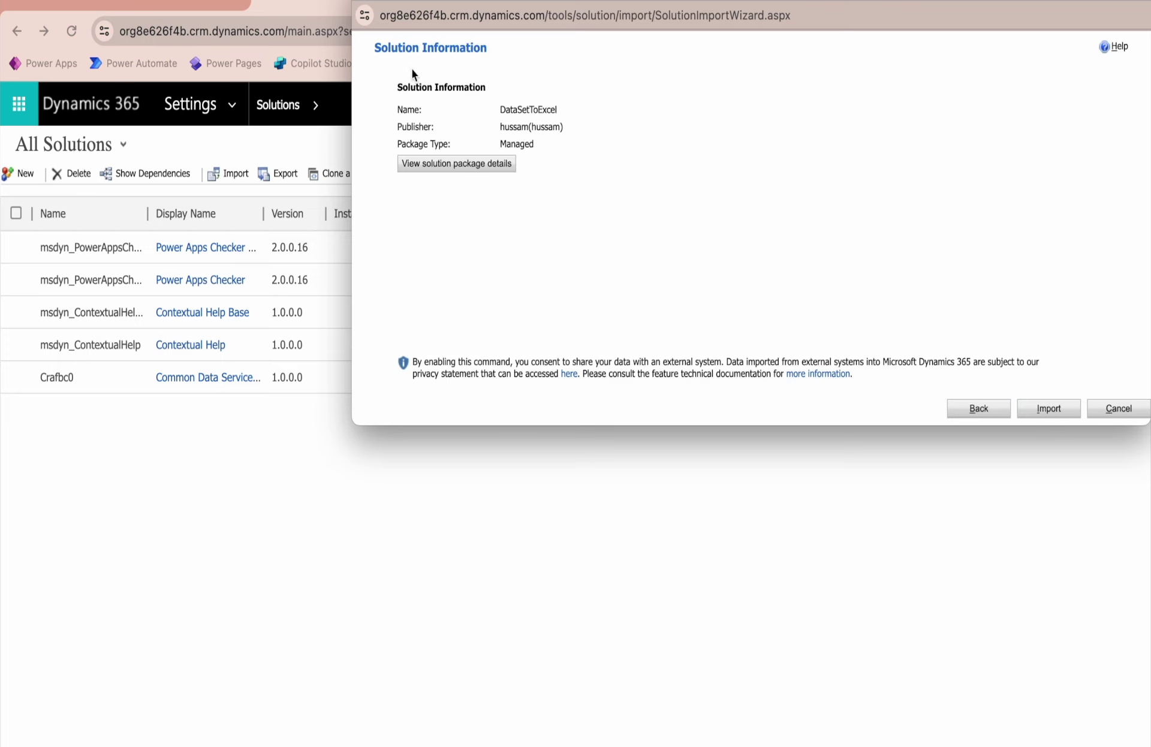
Review the DataSetToExcel package details and import the solution into the environment
left_click(497, 171)
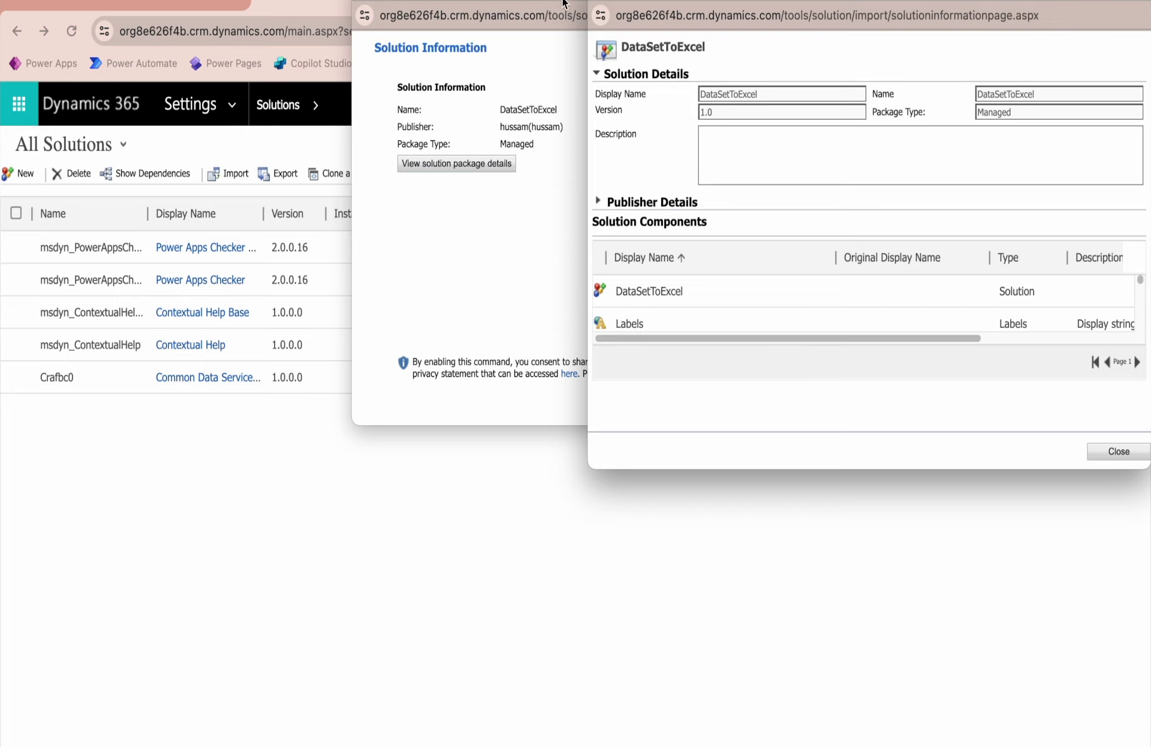
left_click(599, 1)
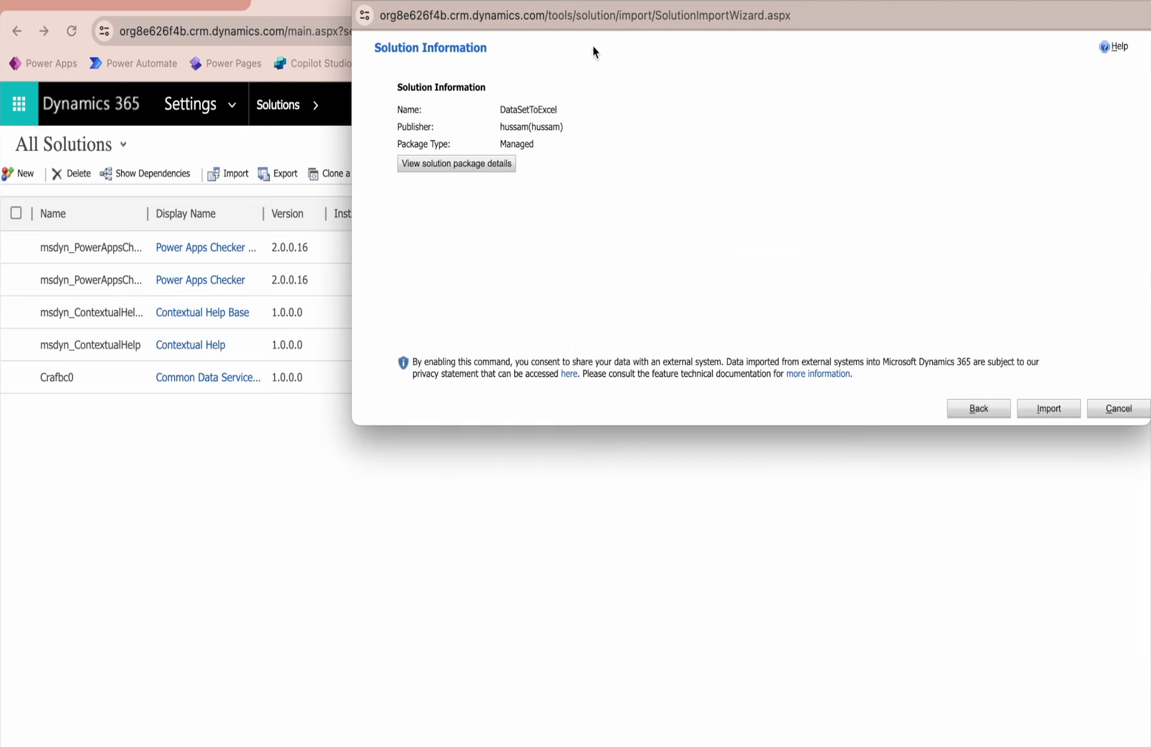
left_click(1057, 417)
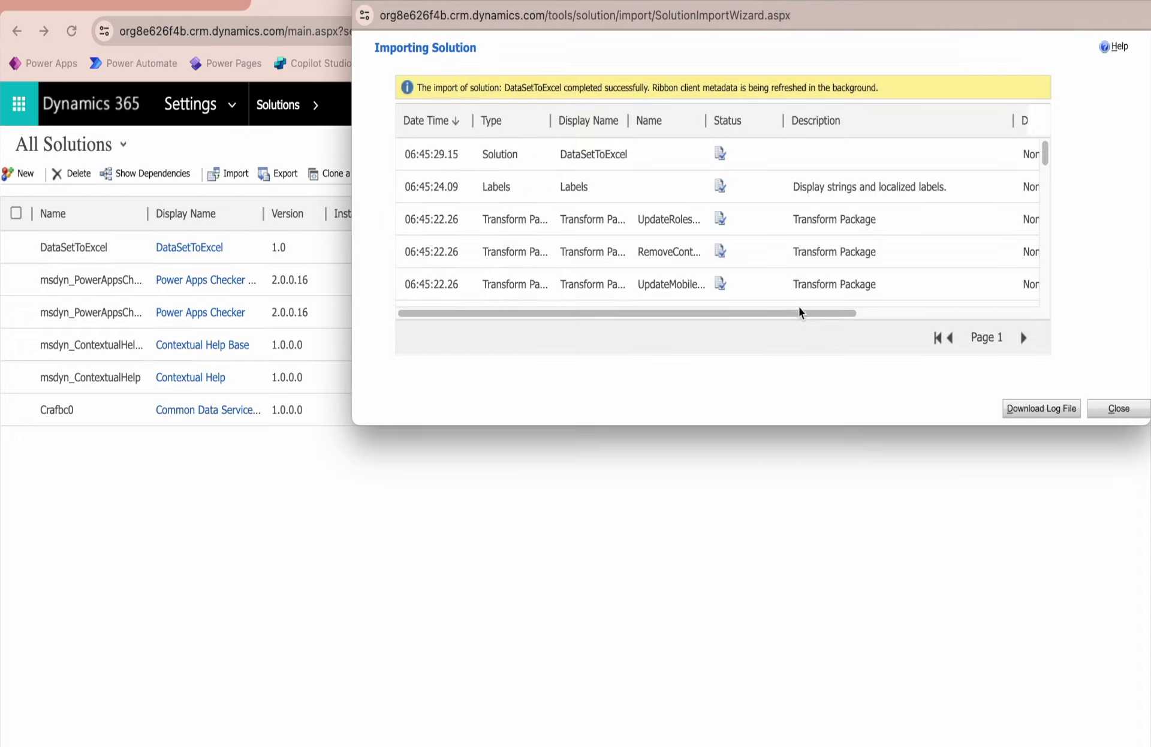
scroll(613, 200, "down", 2)
scroll(613, 204, "down", 3)
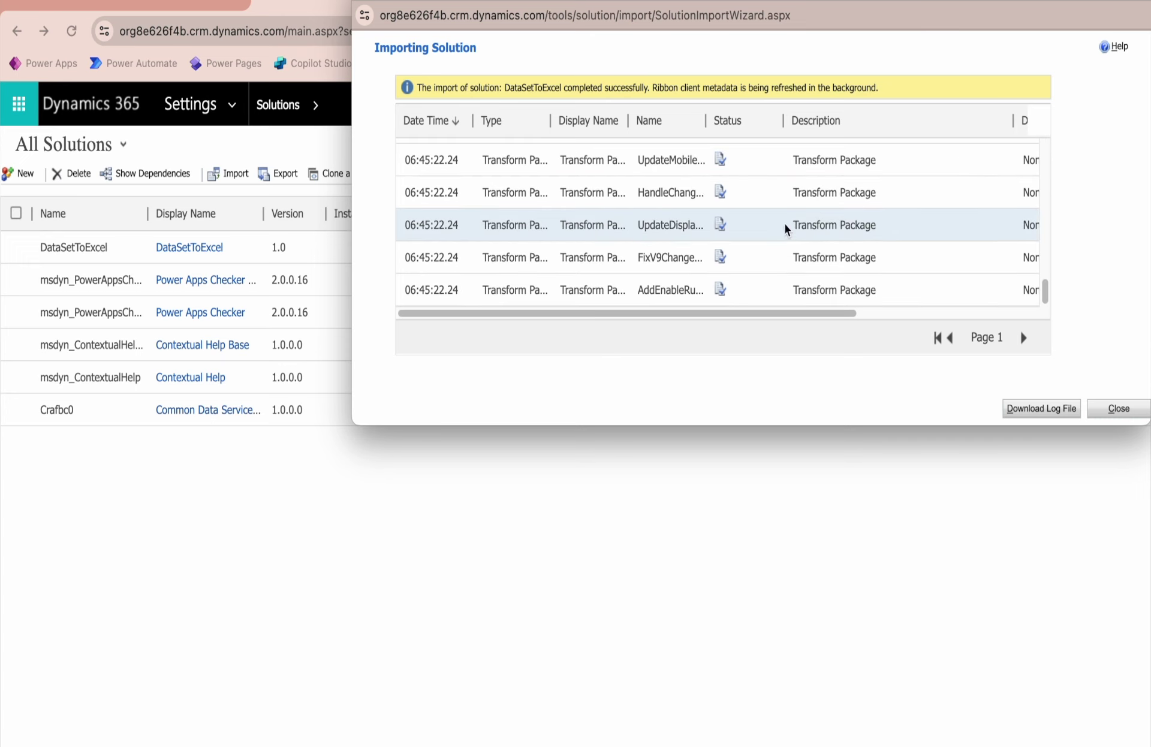
left_click(1123, 415)
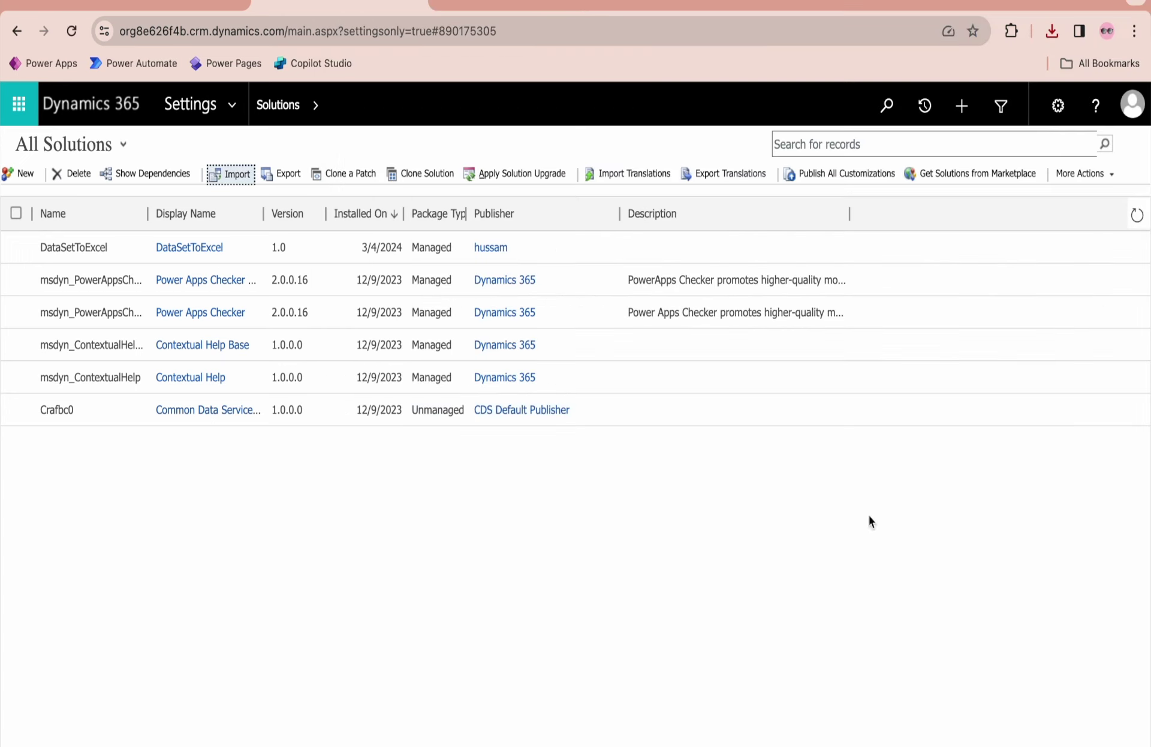
Return to the Budget Tracker app in Power Apps and import the DatasetToExcel code component into it
left_click(151, 7)
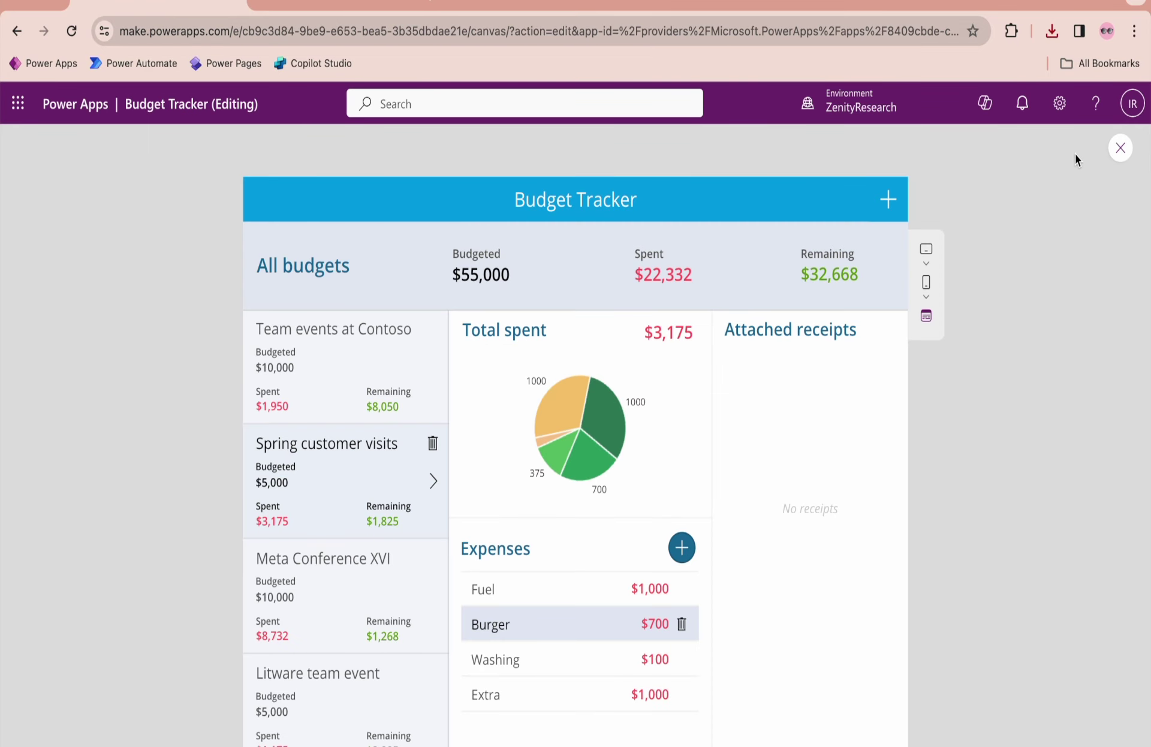
left_click(1119, 150)
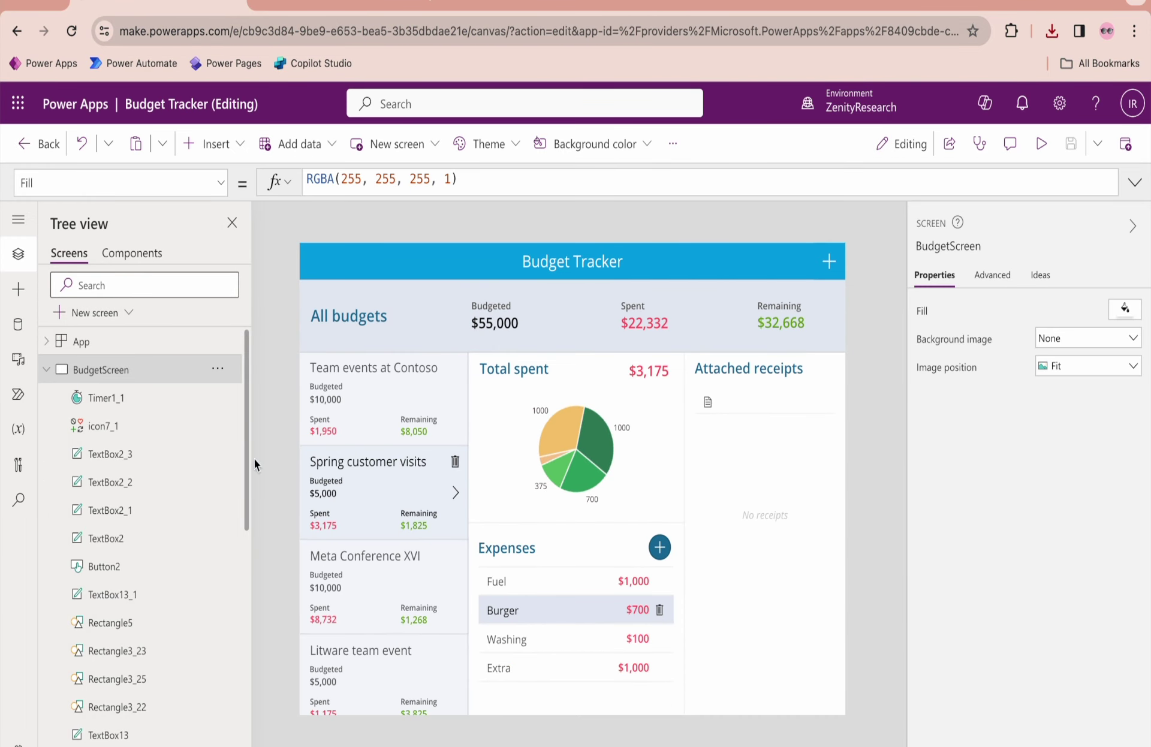
left_click(47, 370)
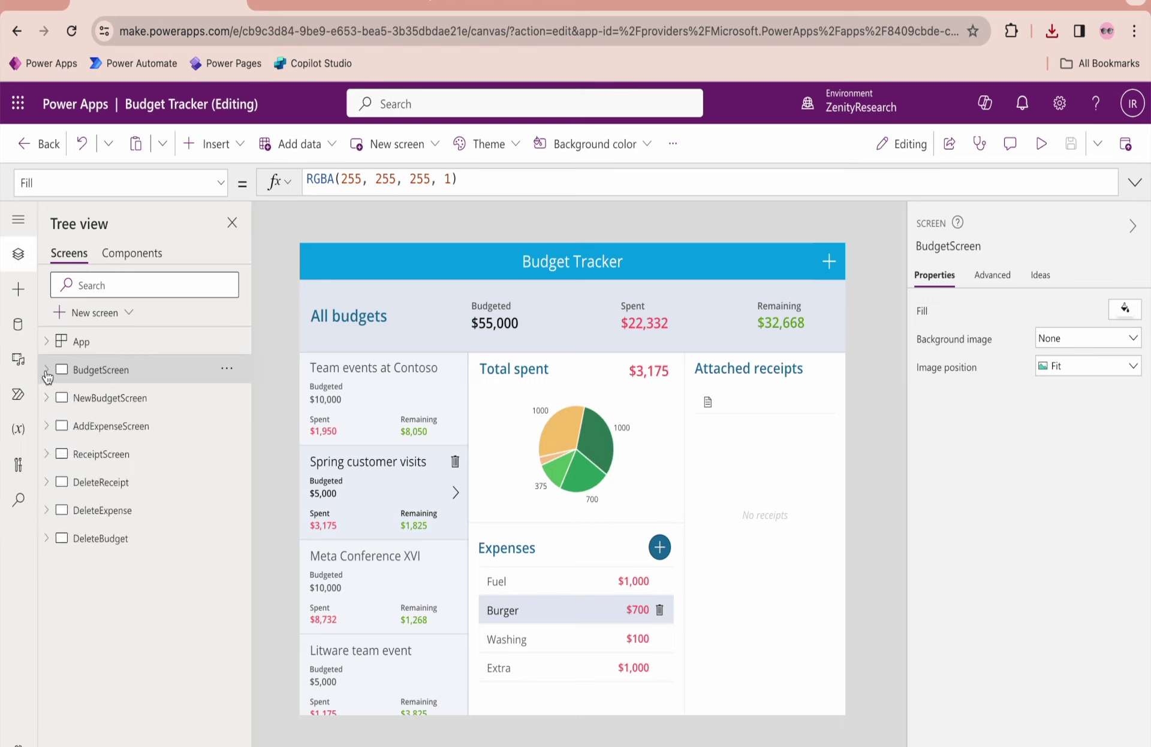
left_click(16, 294)
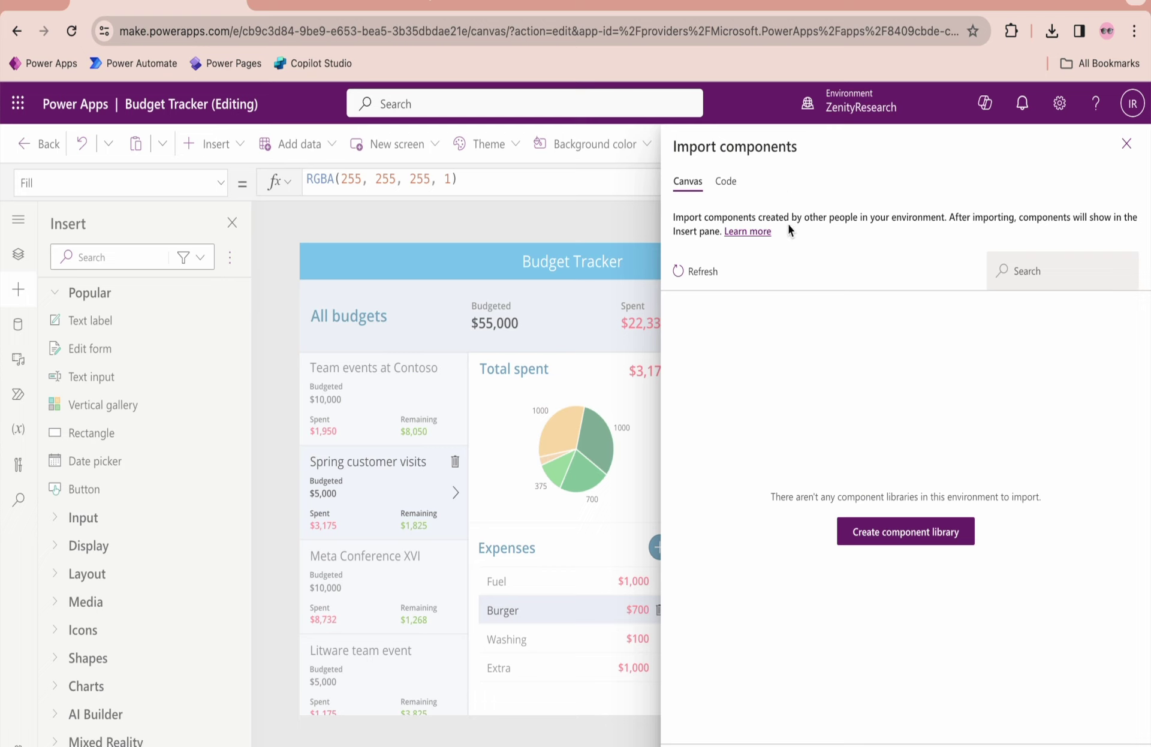
left_click(726, 183)
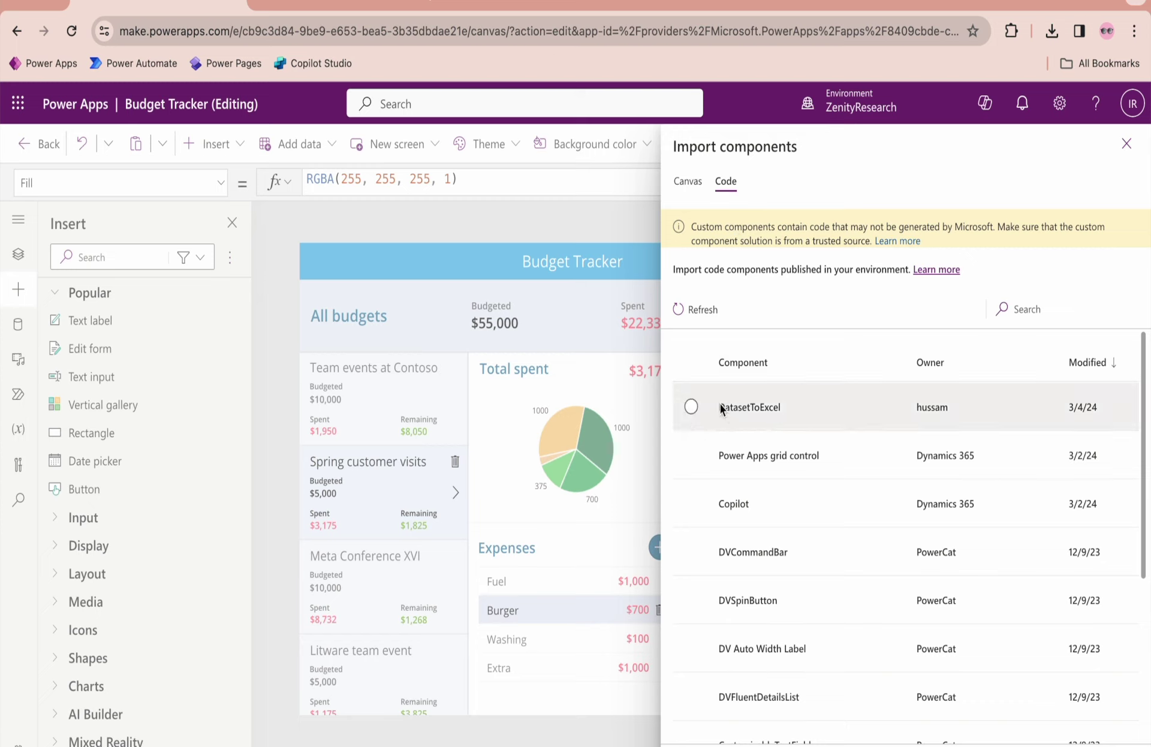
left_click(691, 408)
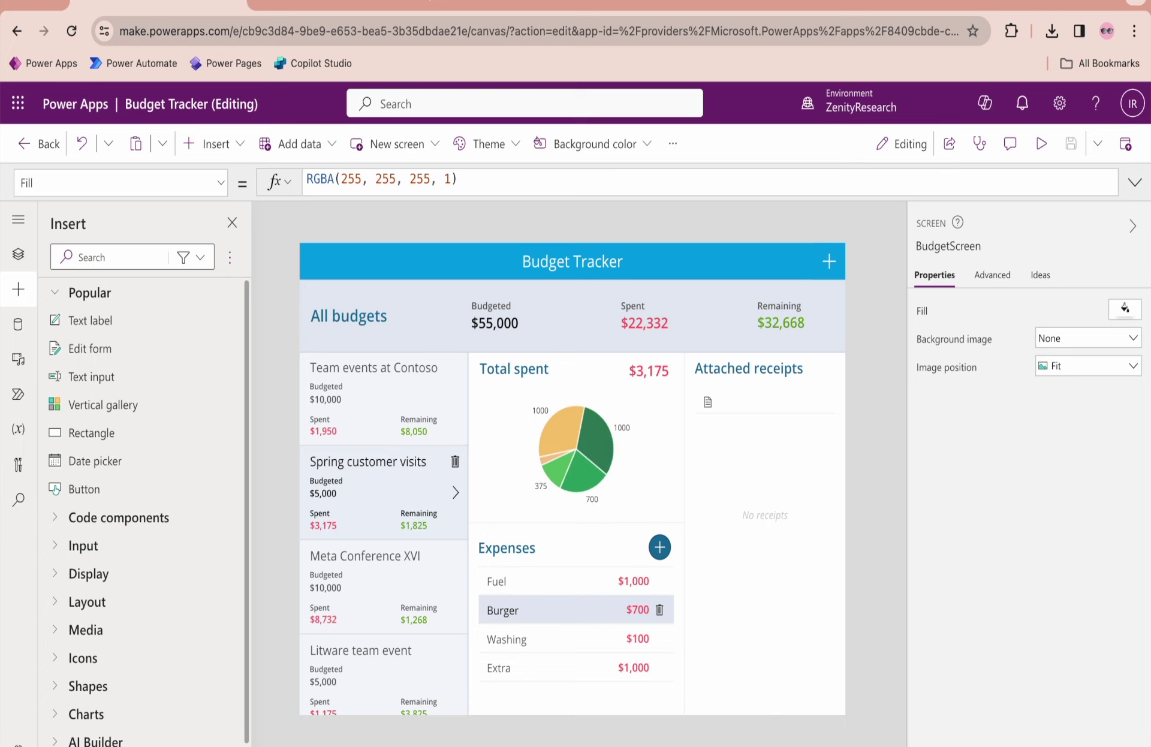
Insert the DatasetToExcel code component on BudgetScreen with Expenses as its data source
left_click(58, 519)
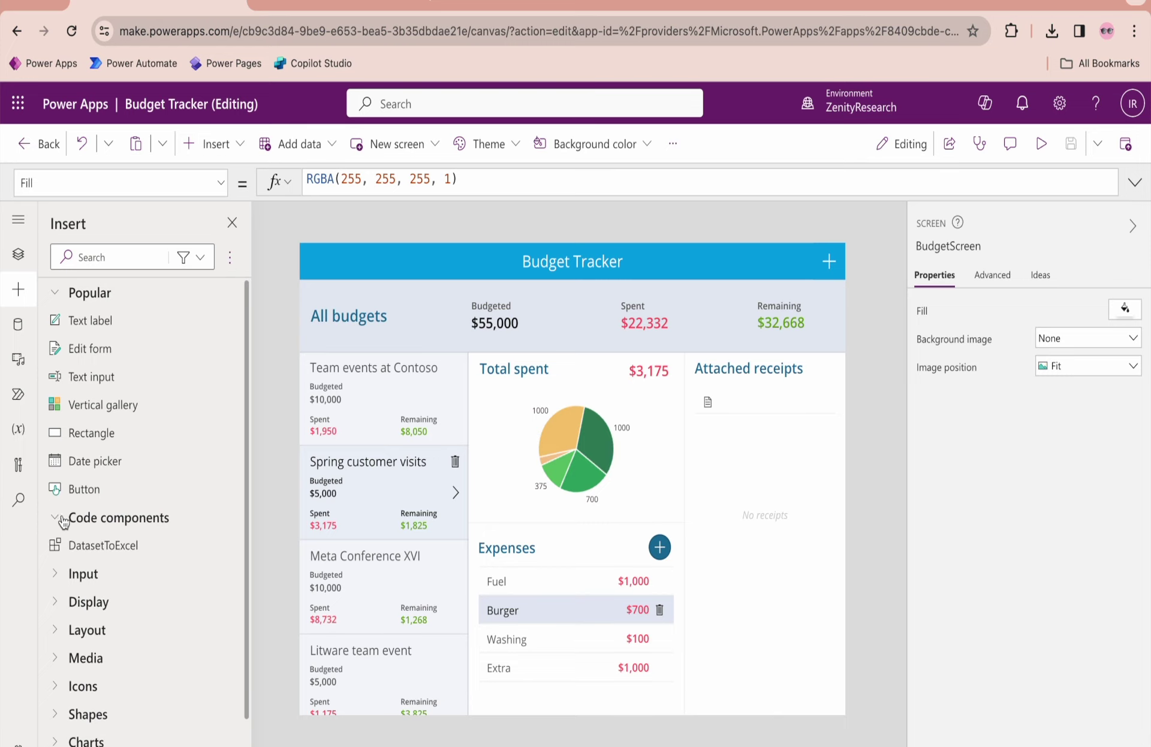
left_click(106, 547)
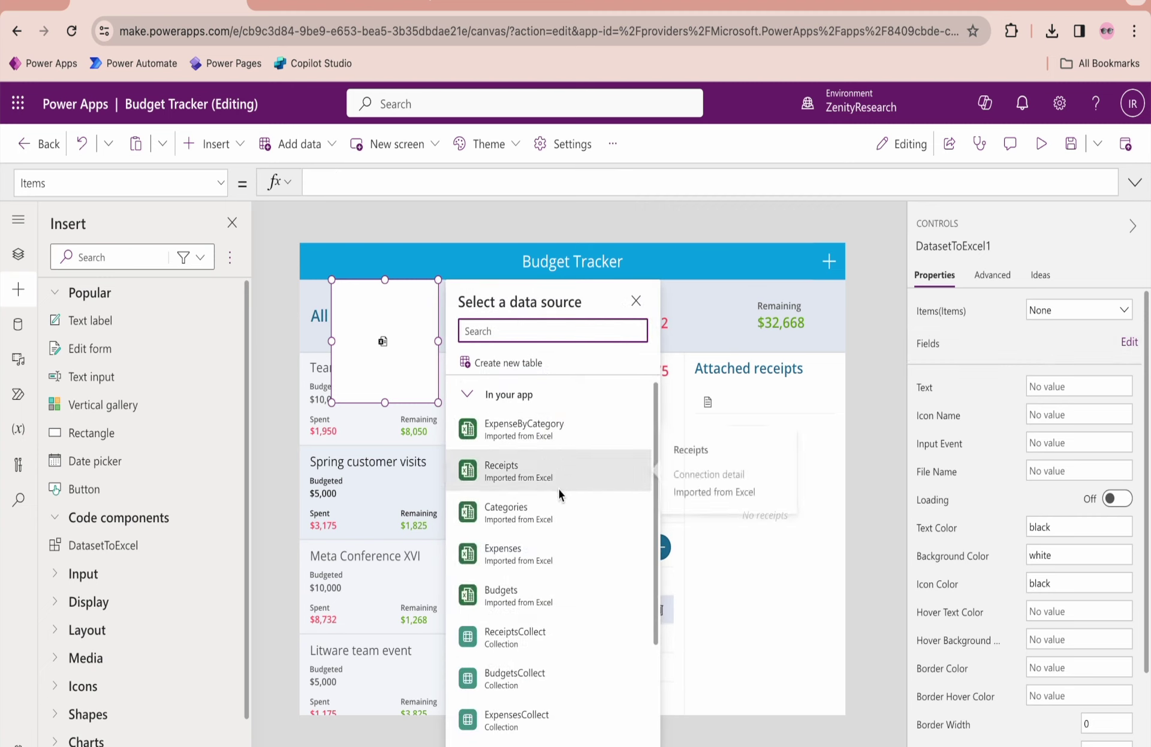
left_click(499, 549)
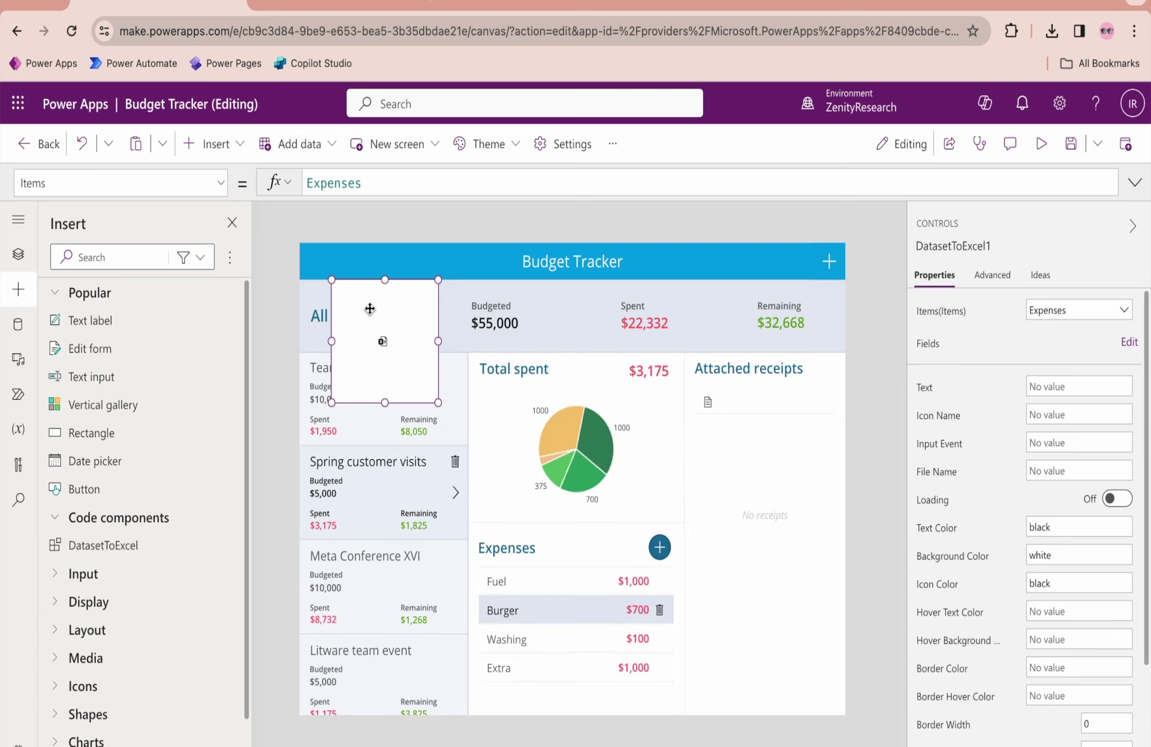
Fit the DatasetToExcel component into the left end of the blue Budget Tracker header and set its text to Export
left_click_drag(370, 312, 338, 277)
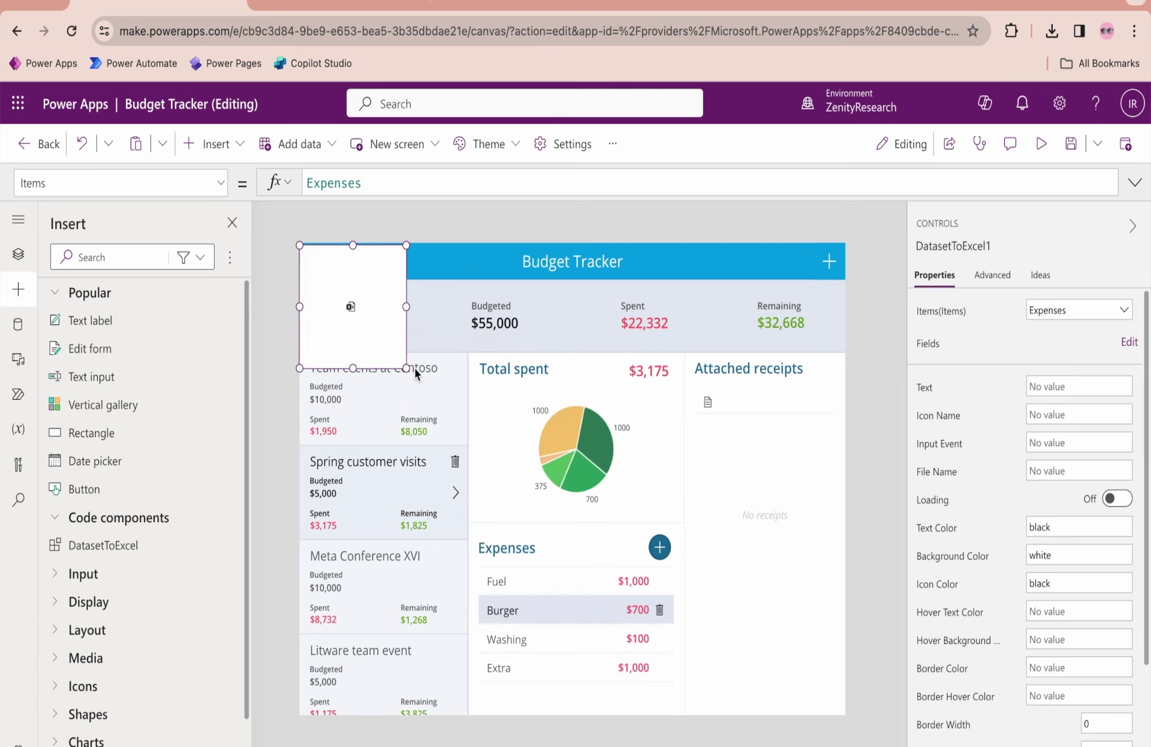
left_click_drag(406, 370, 370, 279)
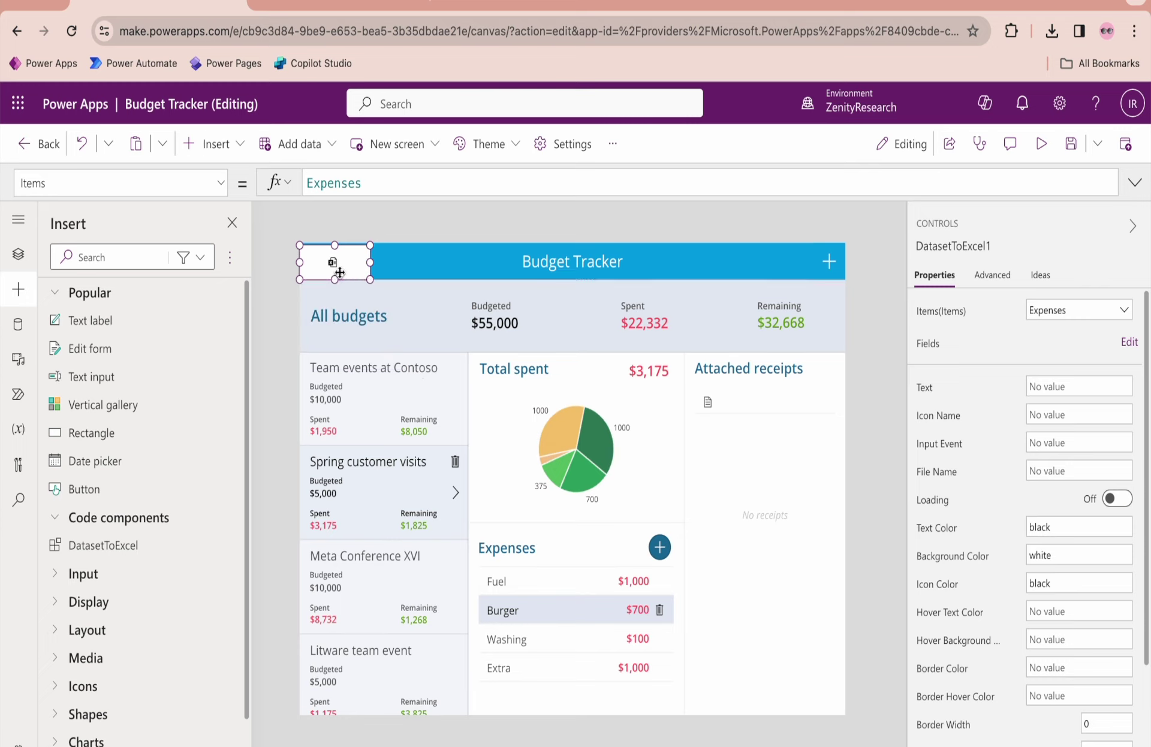
left_click(1084, 389)
type("ספםרא")
key("BackSpace")
key("BackSpace")
key("BackSpace")
key("BackSpace")
key("BackSpace")
type("Export")
Preview the app, select the Team events at Contoso budget, and run the Excel export
left_click(1042, 144)
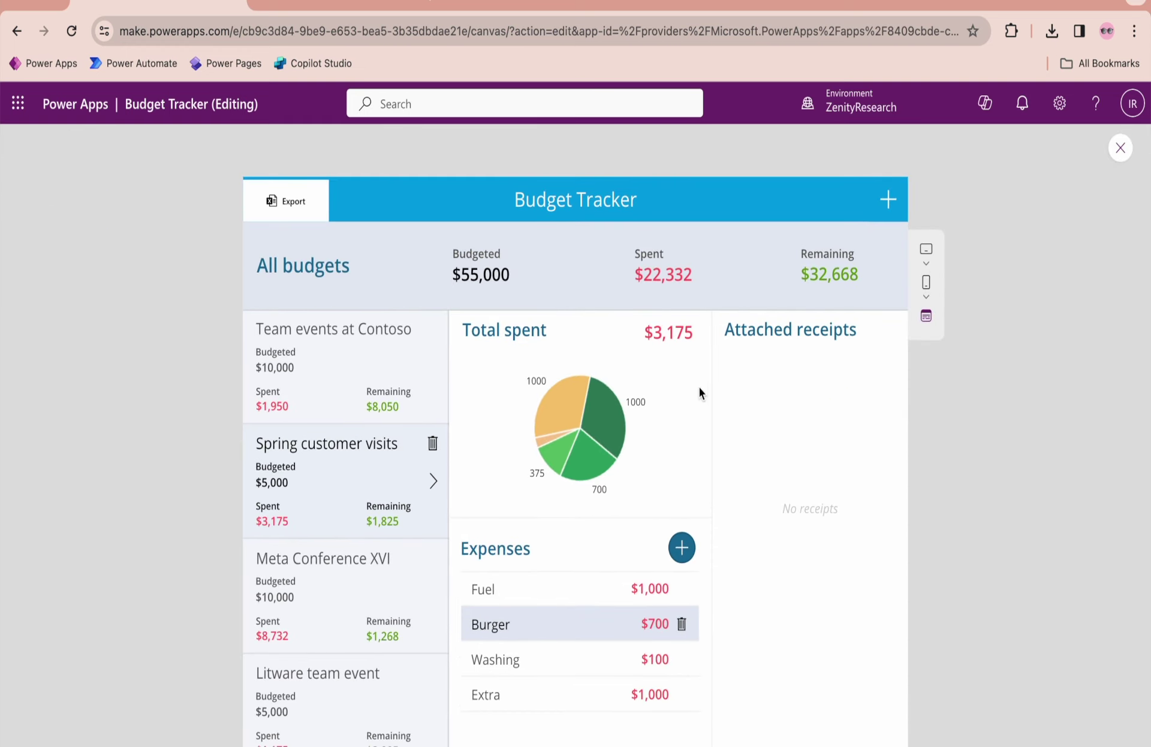
left_click(345, 358)
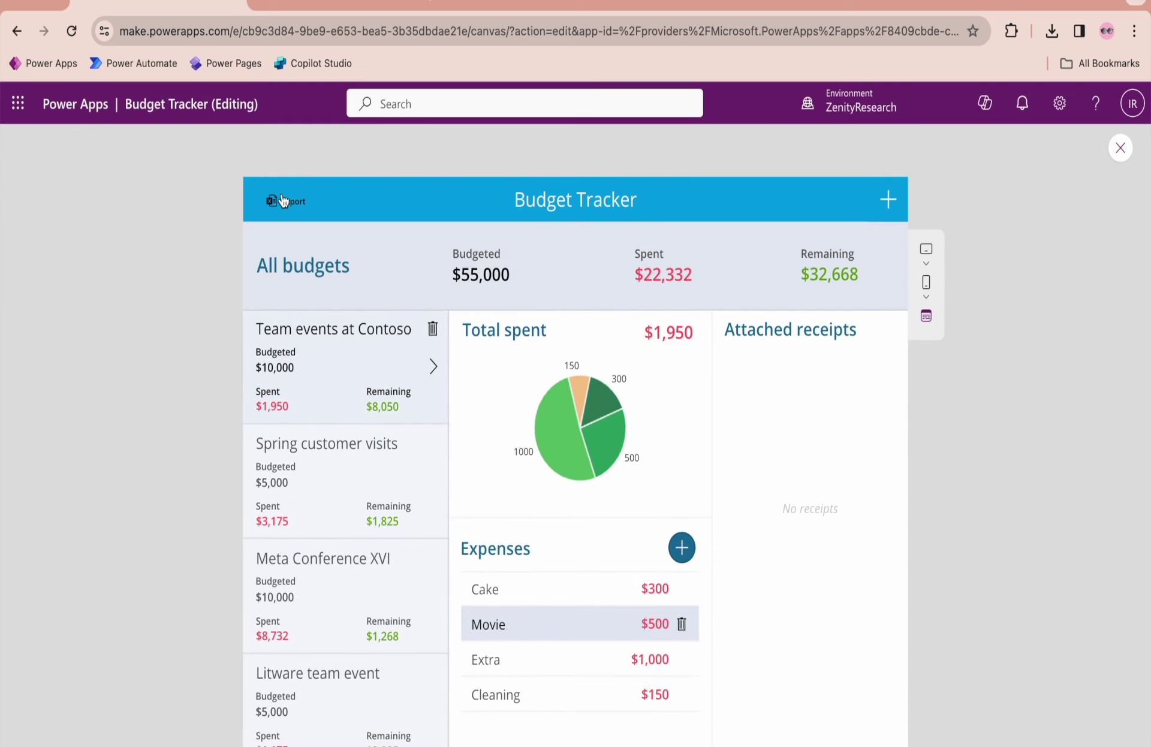
left_click(283, 202)
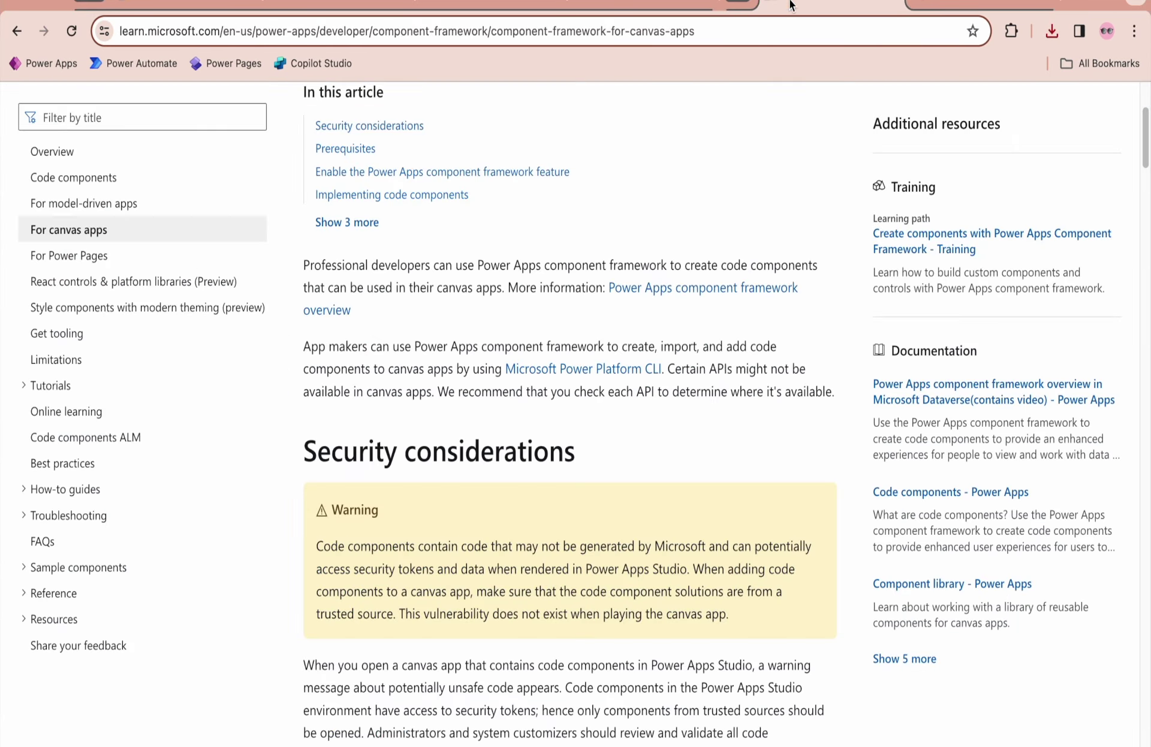
Examine the Microsoft Learn security warning about code components and the Ars Technica article on malicious GitHub repositories
left_click(793, 6)
left_click_drag(316, 546, 399, 613)
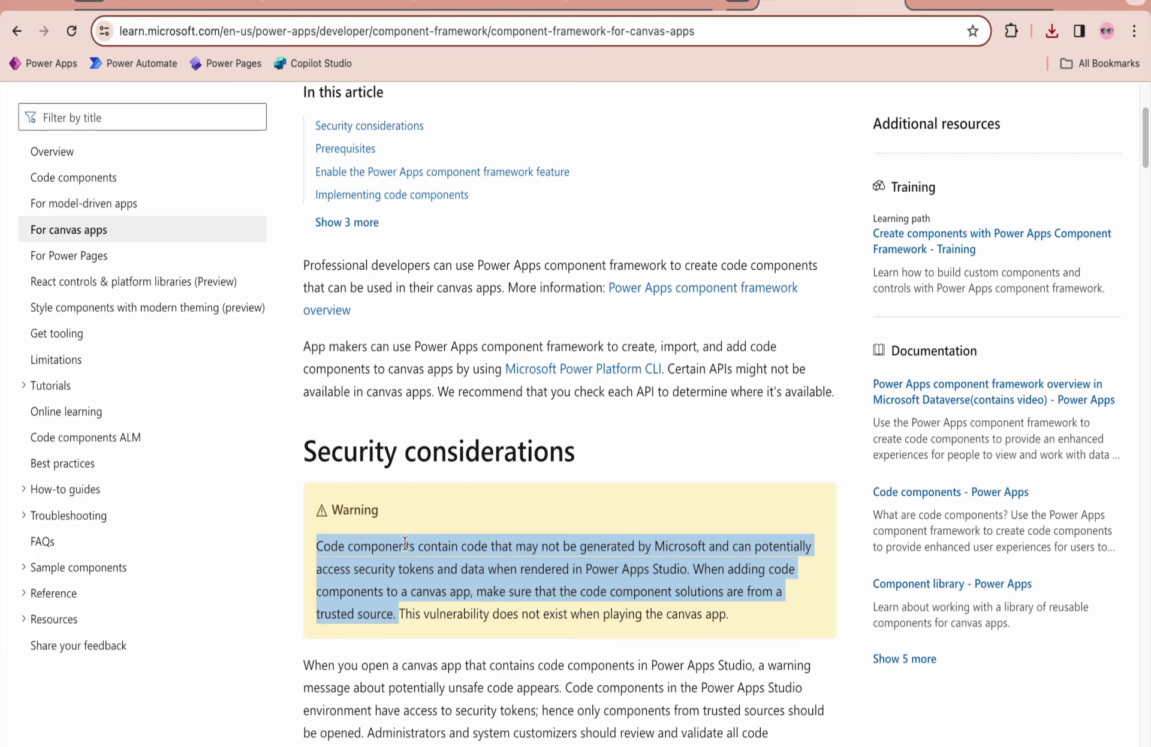
left_click(486, 5)
left_click(596, 3)
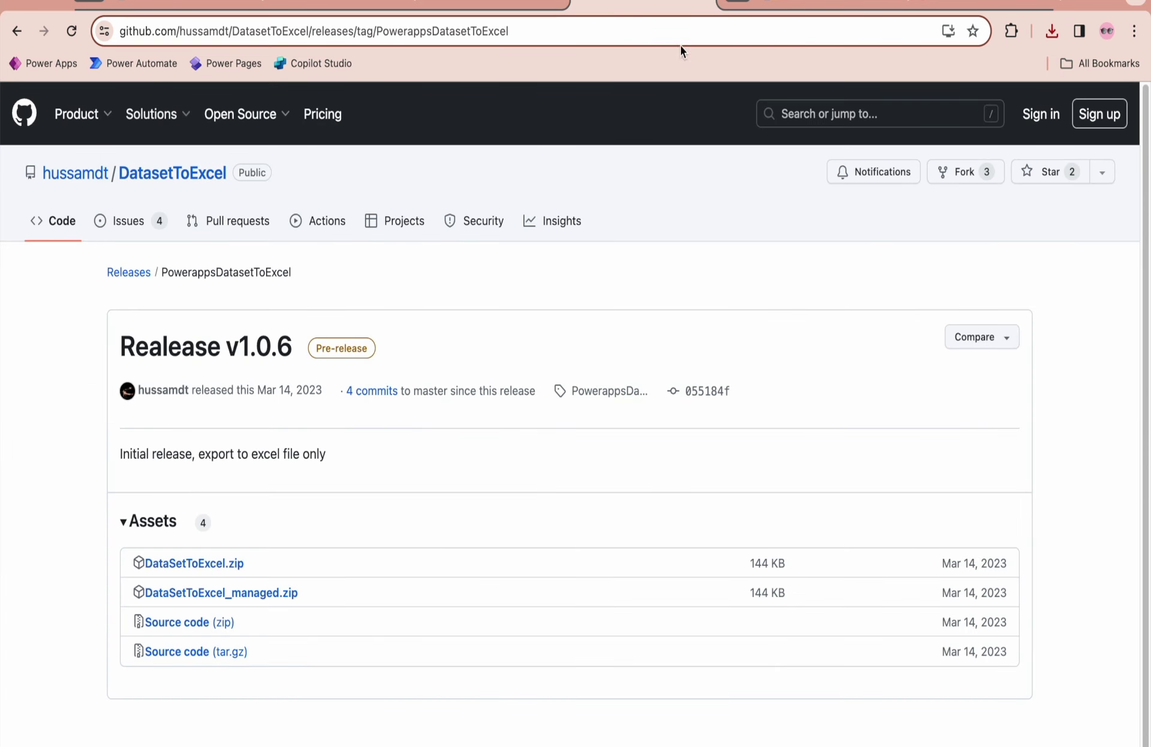
left_click(982, 3)
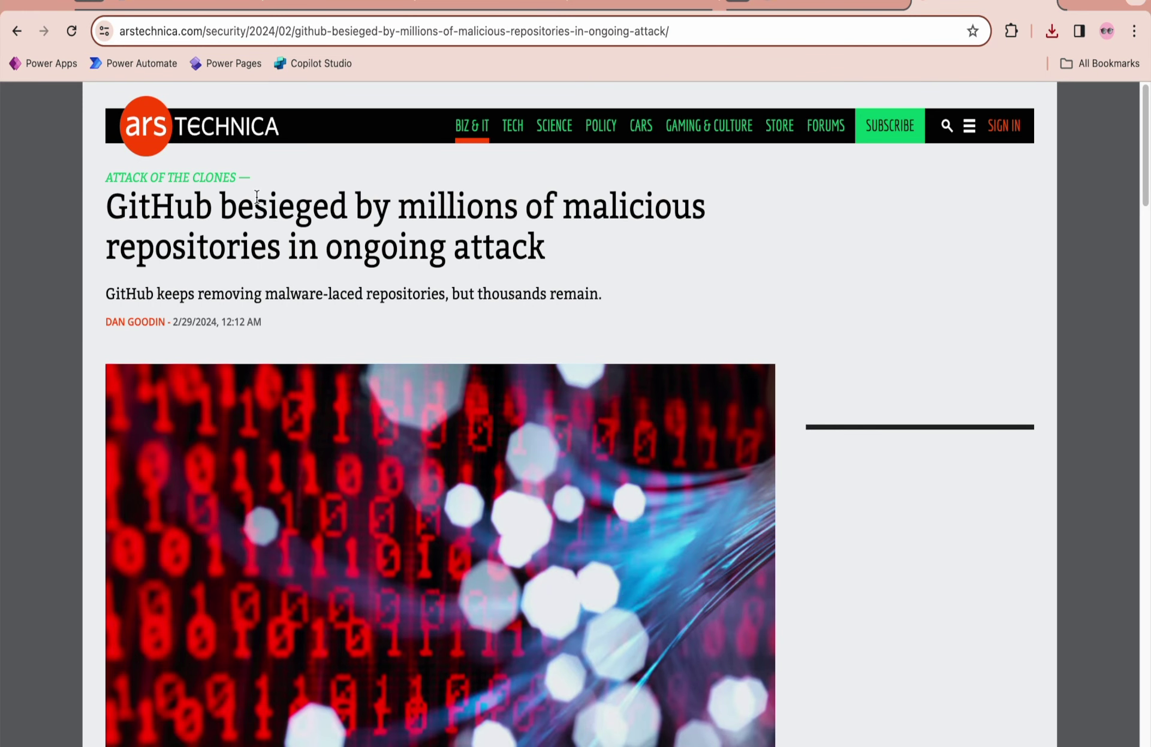